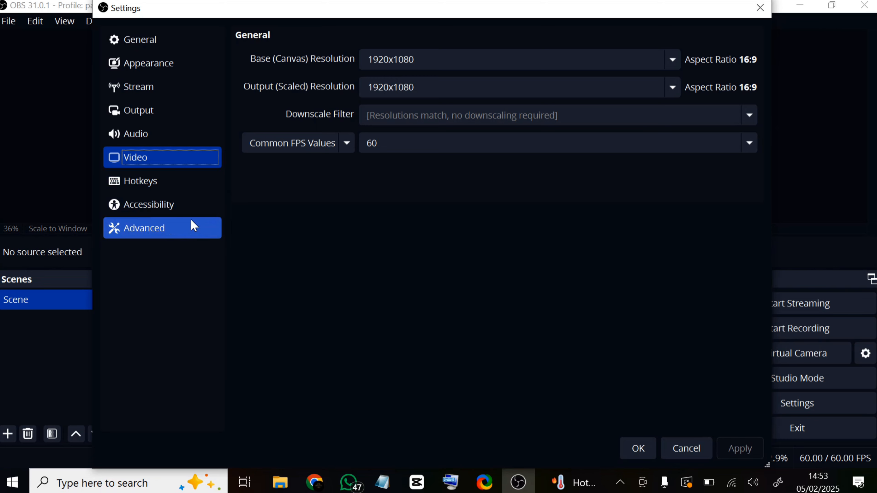
Step: Open the recording output settings, keep the Standard type, and check the recording folder selection without choosing another folder
{"action": "left_click", "coordinate": [141, 119]}
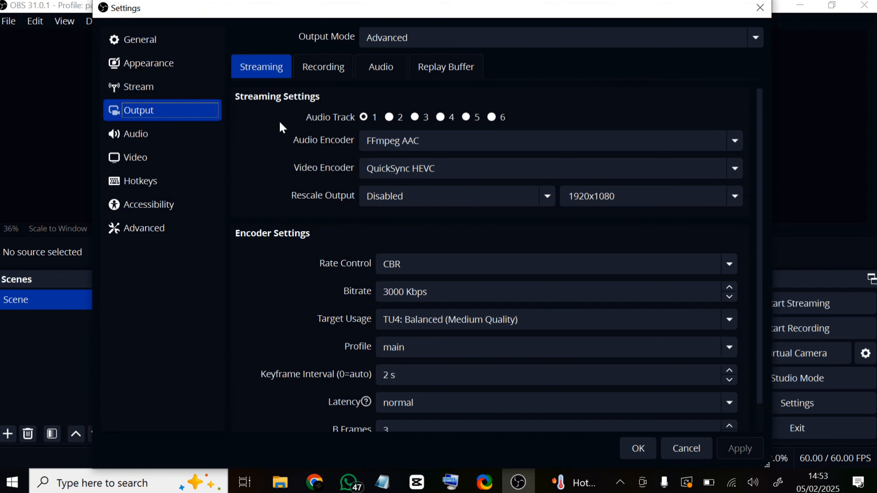
{"action": "left_click", "coordinate": [328, 78]}
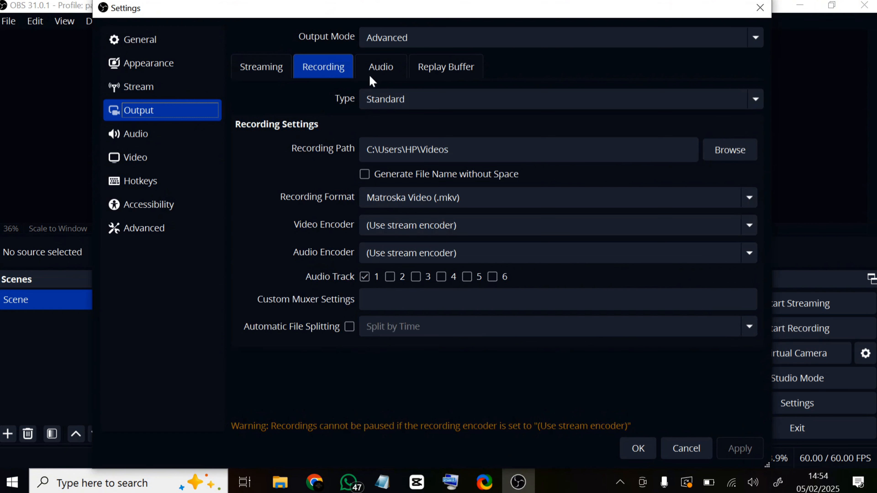
{"action": "left_click", "coordinate": [419, 100]}
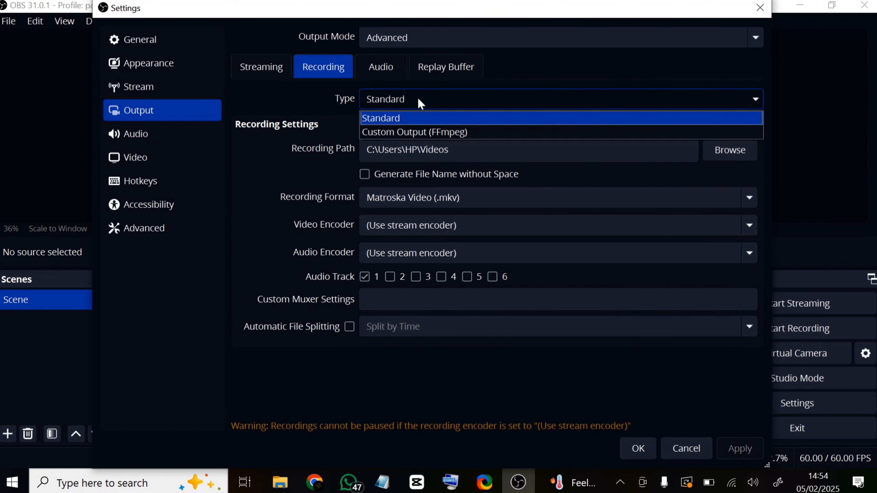
{"action": "left_click", "coordinate": [412, 100]}
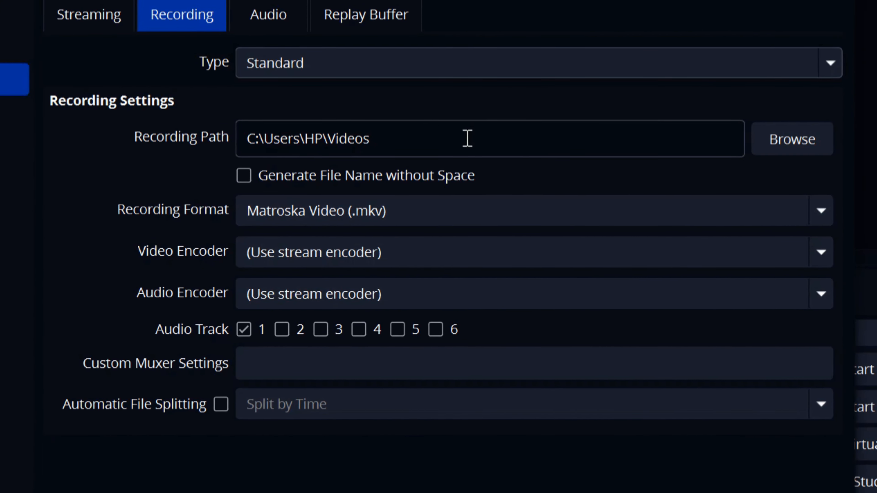
{"action": "left_click", "coordinate": [779, 139]}
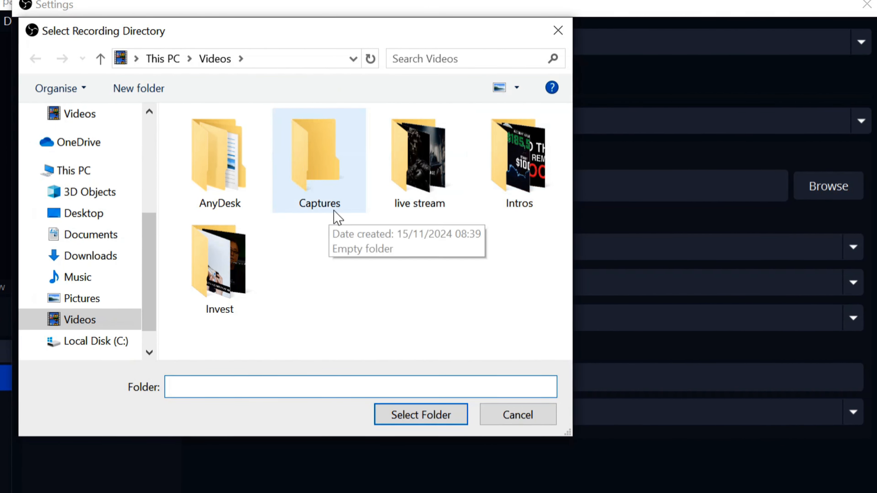
{"action": "left_click", "coordinate": [553, 33]}
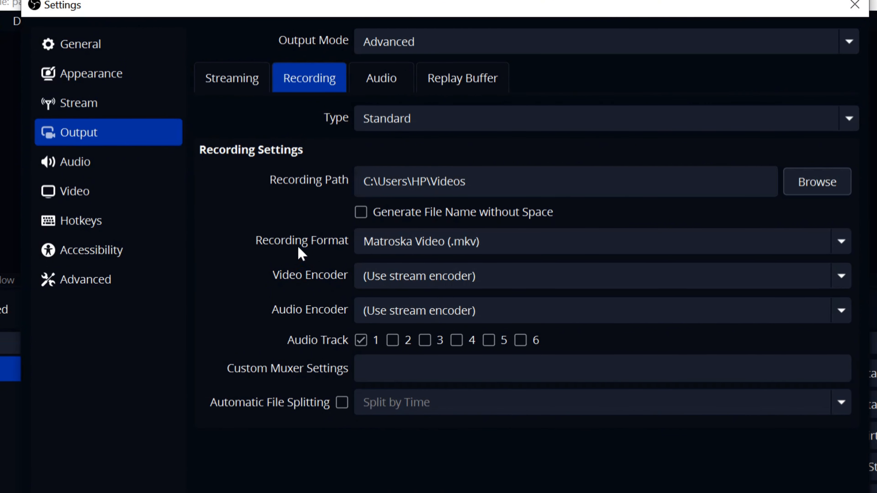
Step: Set the recording format to MPEG-4 (.mp4), trying Matroska Video (.mkv) before settling on MPEG-4
{"action": "left_click", "coordinate": [519, 239]}
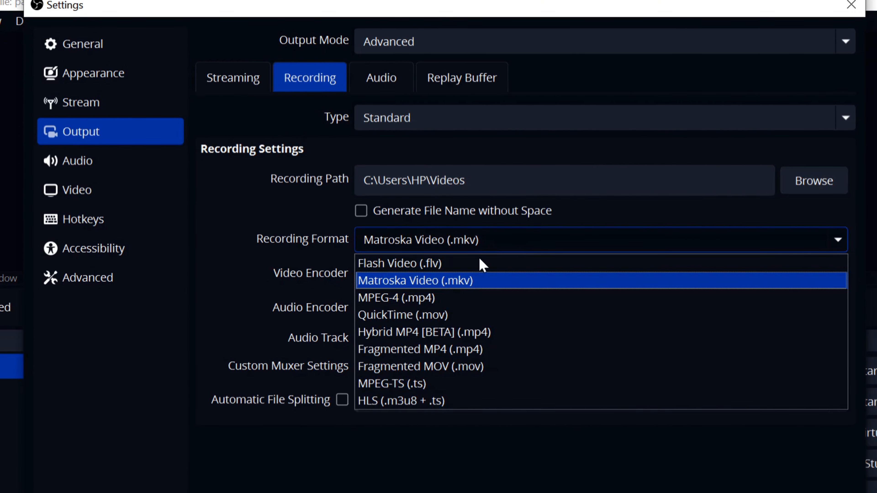
{"action": "left_click", "coordinate": [432, 300]}
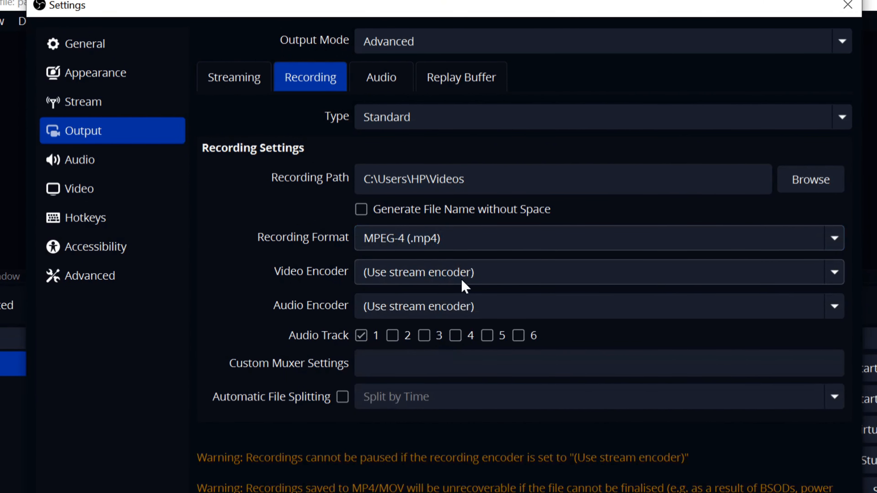
{"action": "left_click", "coordinate": [467, 237]}
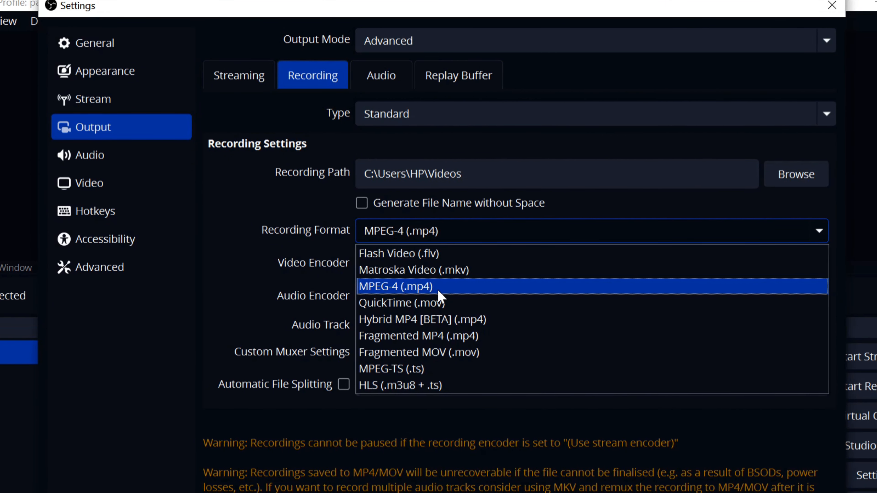
{"action": "left_click", "coordinate": [447, 271]}
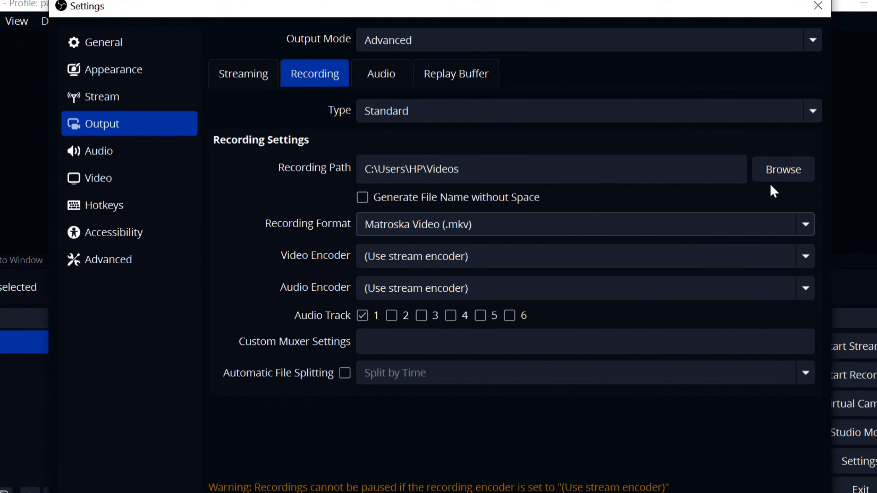
{"action": "left_click", "coordinate": [798, 222]}
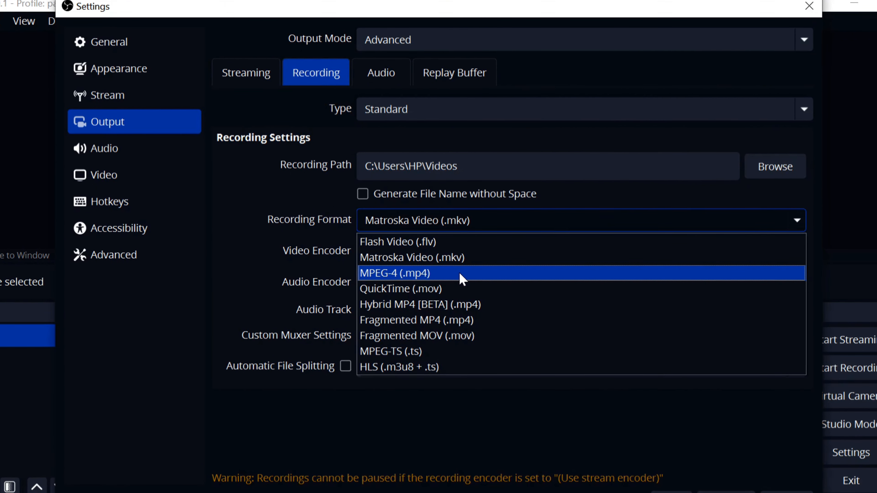
{"action": "left_click", "coordinate": [445, 273]}
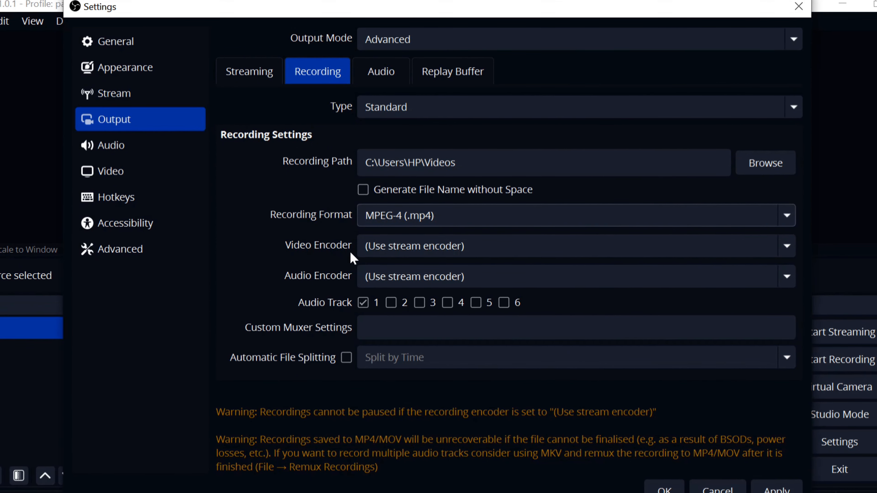
Step: Set the recording's video encoder to x264
{"action": "left_click", "coordinate": [476, 244]}
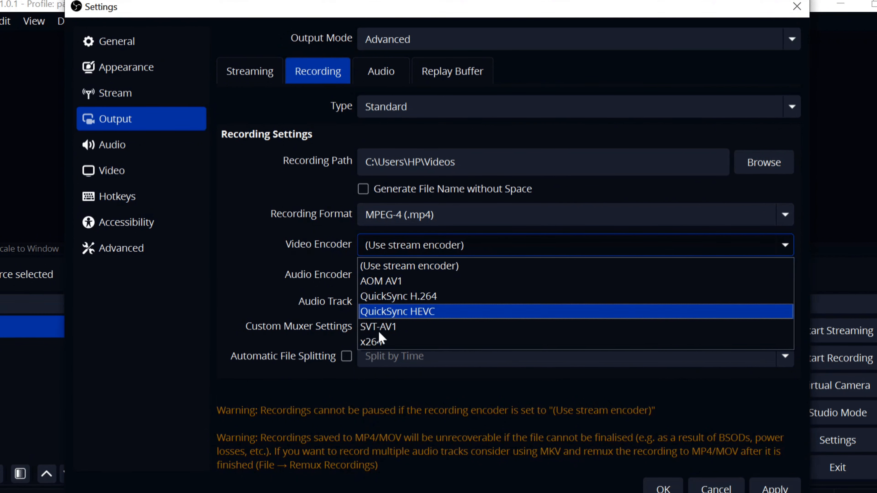
{"action": "left_click", "coordinate": [392, 341]}
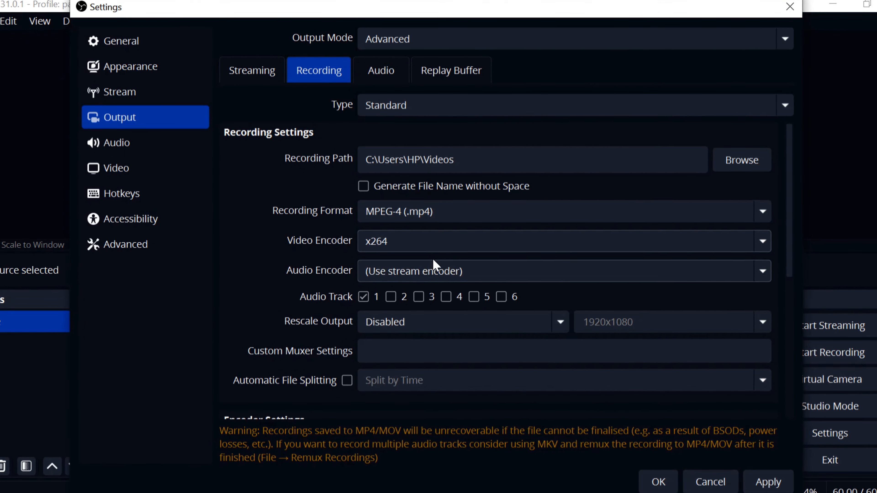
{"action": "left_click", "coordinate": [456, 242]}
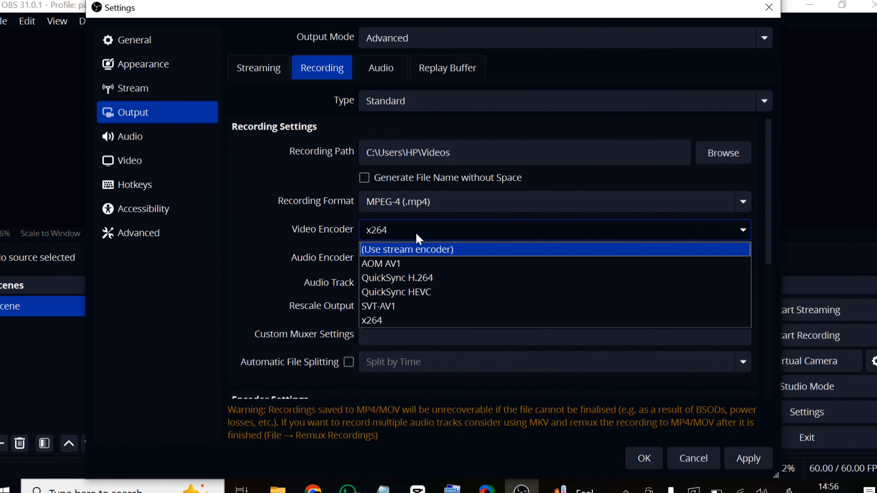
{"action": "left_click", "coordinate": [393, 319]}
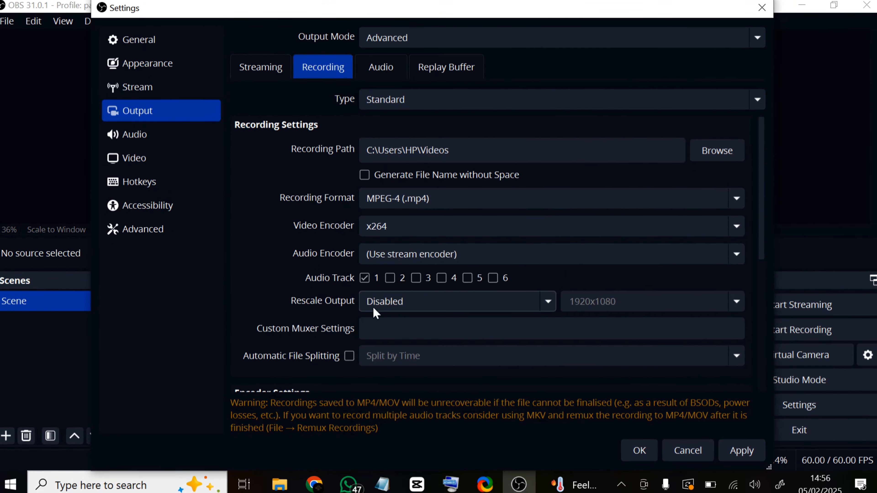
Step: Set the recording encoder's bitrate to 5000 Kbps, then apply the changes and close the settings
{"action": "scroll", "coordinate": [282, 354], "scroll_direction": "down", "scroll_amount": 6}
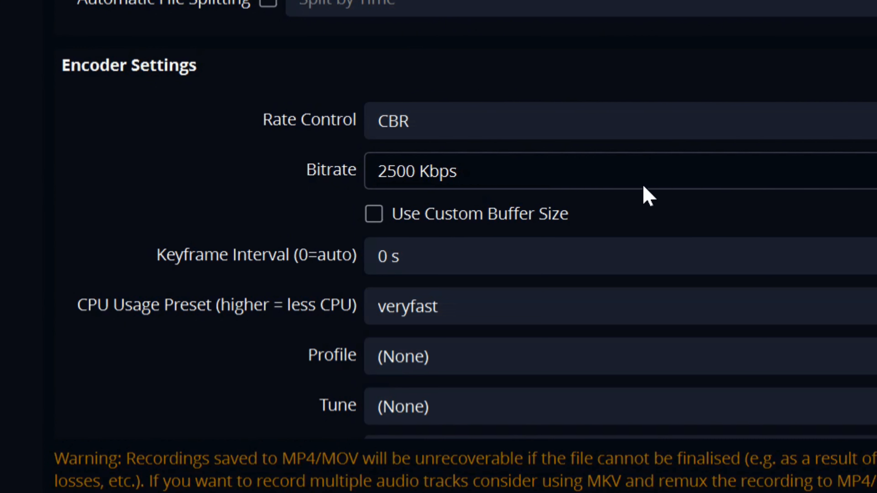
{"action": "left_click", "coordinate": [677, 173]}
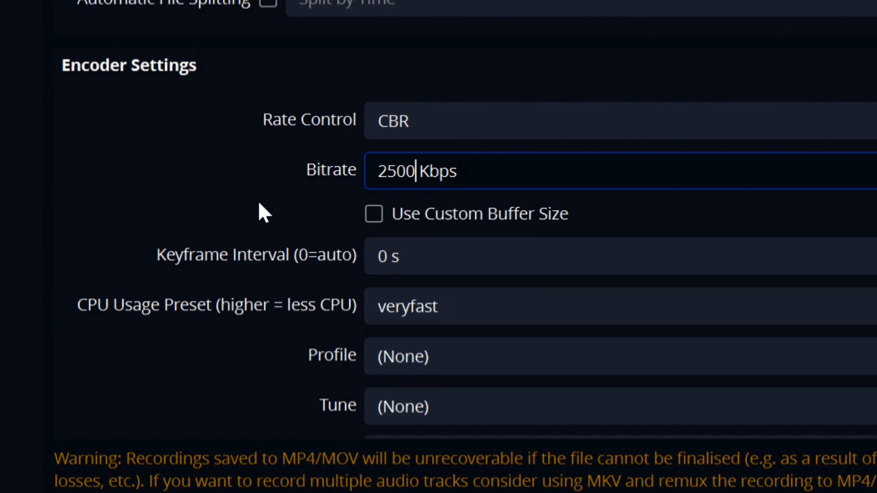
{"action": "key", "text": "BackSpace"}
{"action": "key", "text": "BackSpace"}
{"action": "key", "text": "BackSpace"}
{"action": "key", "text": "BackSpace"}
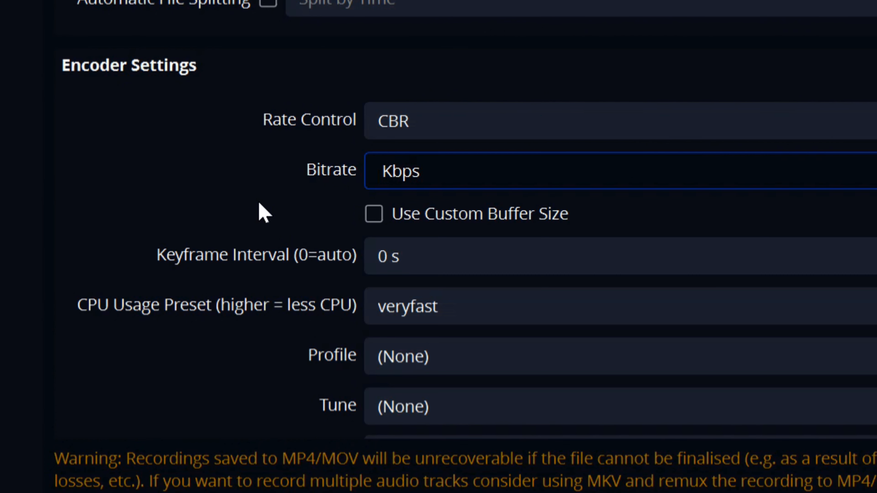
{"action": "type", "text": "5000"}
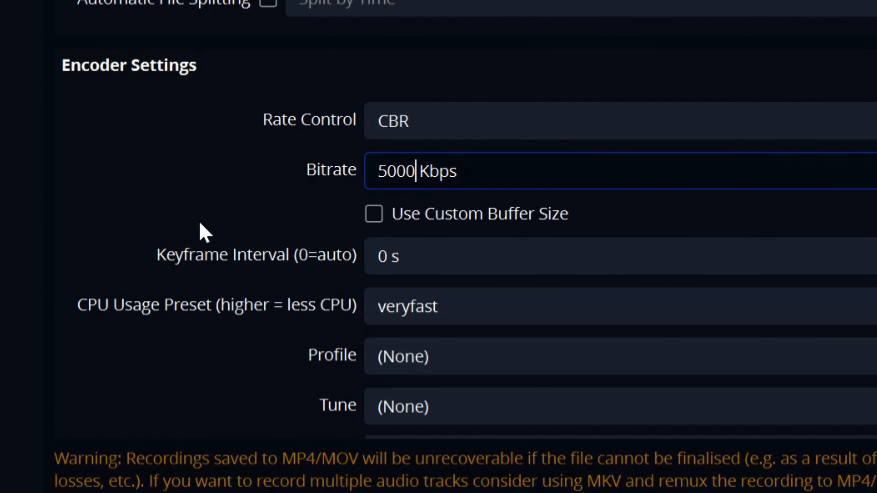
{"action": "scroll", "coordinate": [373, 195], "scroll_direction": "down", "scroll_amount": 2}
{"action": "scroll", "coordinate": [372, 200], "scroll_direction": "up", "scroll_amount": 5}
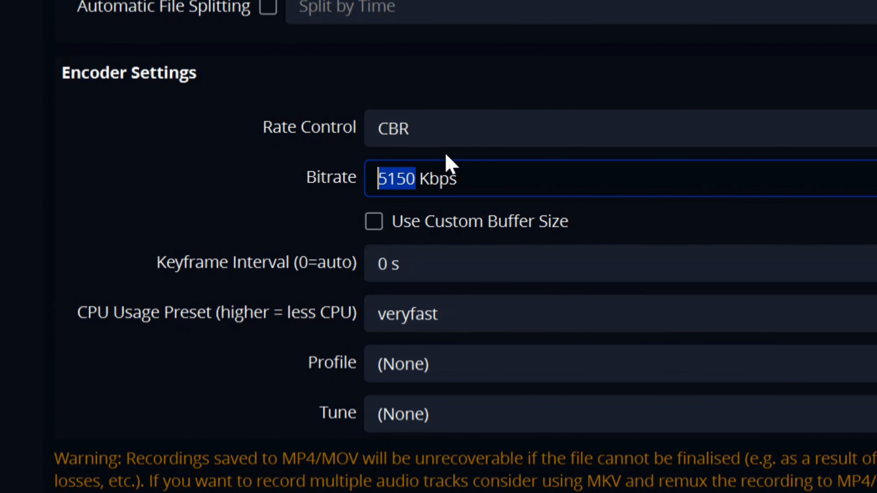
{"action": "type", "text": "500"}
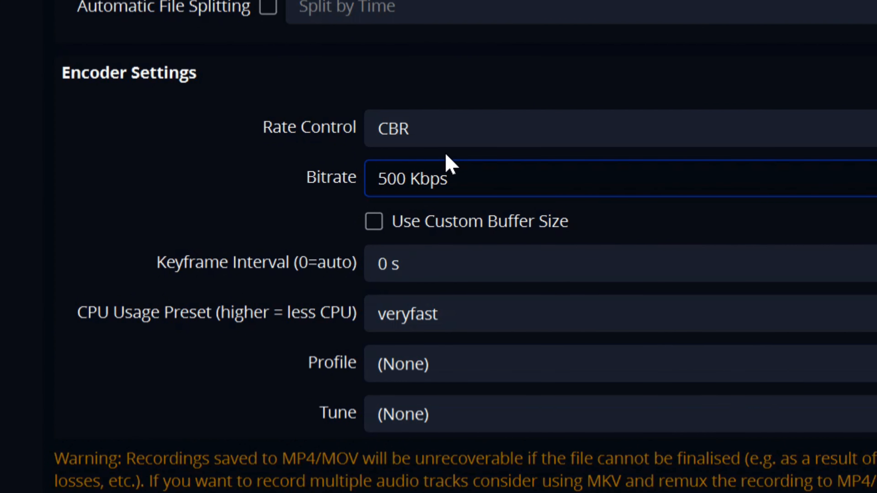
{"action": "type", "text": "0"}
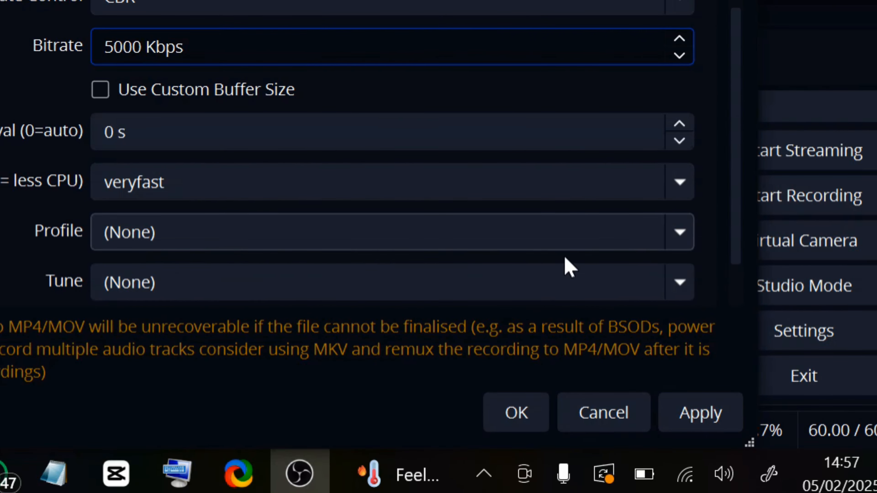
{"action": "left_click", "coordinate": [712, 428]}
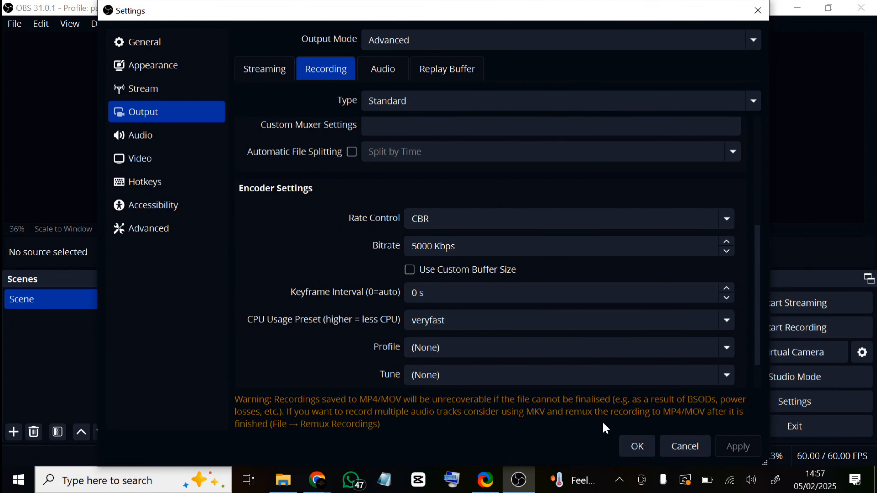
{"action": "left_click", "coordinate": [637, 446]}
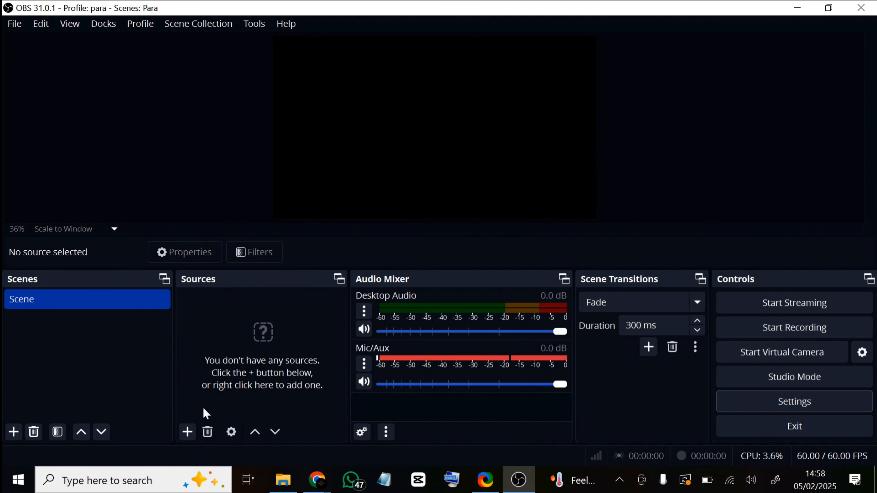
Step: Open the list of source types that can be added to the scene
{"action": "left_click", "coordinate": [187, 432]}
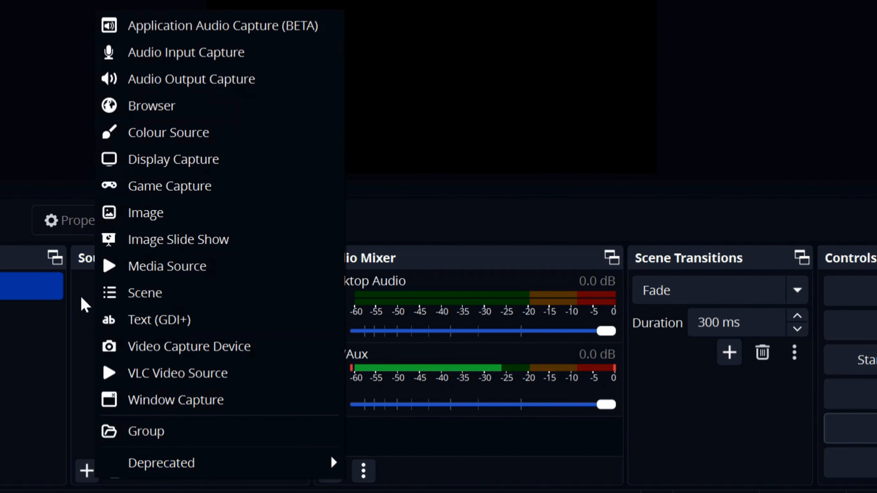